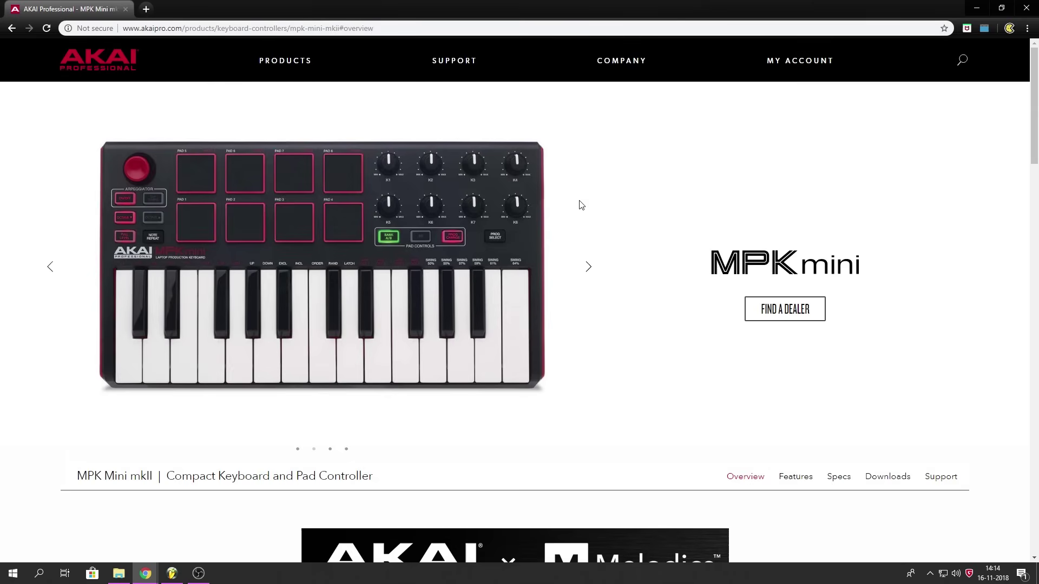
Scroll up and down through the MPK Mini mkII product page.
{"action": "scroll", "coordinate": [666, 211], "scroll_direction": "down", "scroll_amount": 2}
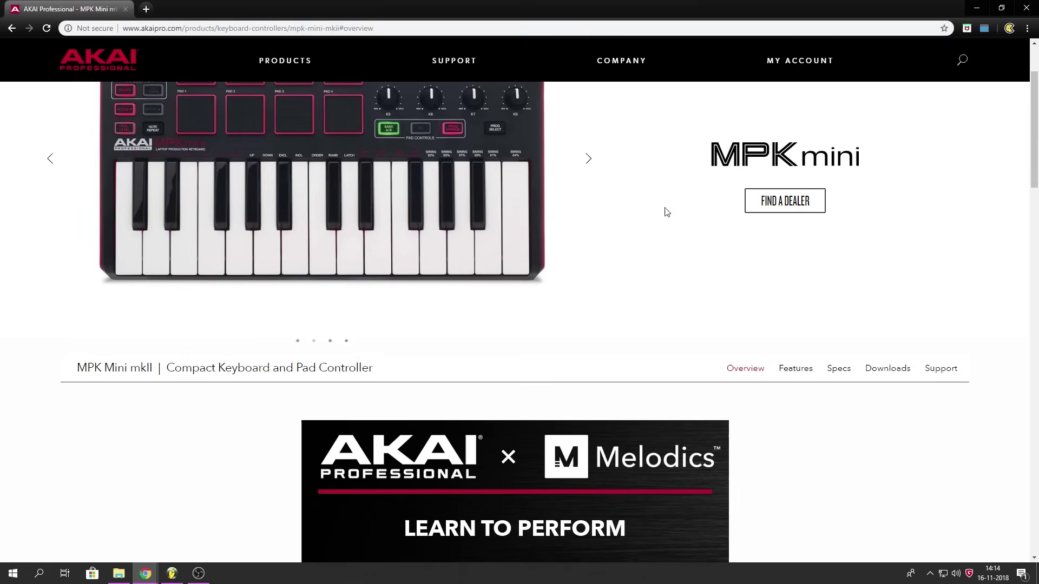
{"action": "scroll", "coordinate": [666, 211], "scroll_direction": "down", "scroll_amount": 6}
{"action": "scroll", "coordinate": [666, 211], "scroll_direction": "down", "scroll_amount": 2}
{"action": "scroll", "coordinate": [666, 211], "scroll_direction": "down", "scroll_amount": 6}
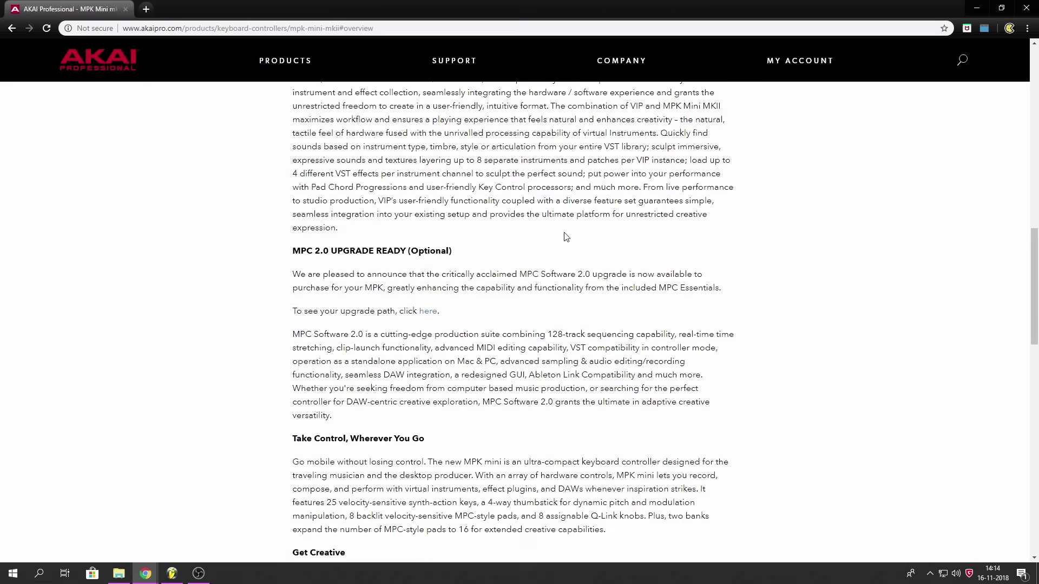
{"action": "scroll", "coordinate": [666, 211], "scroll_direction": "down", "scroll_amount": 4}
{"action": "scroll", "coordinate": [566, 234], "scroll_direction": "up", "scroll_amount": 8}
{"action": "scroll", "coordinate": [565, 234], "scroll_direction": "up", "scroll_amount": 5}
{"action": "scroll", "coordinate": [565, 234], "scroll_direction": "up", "scroll_amount": 5}
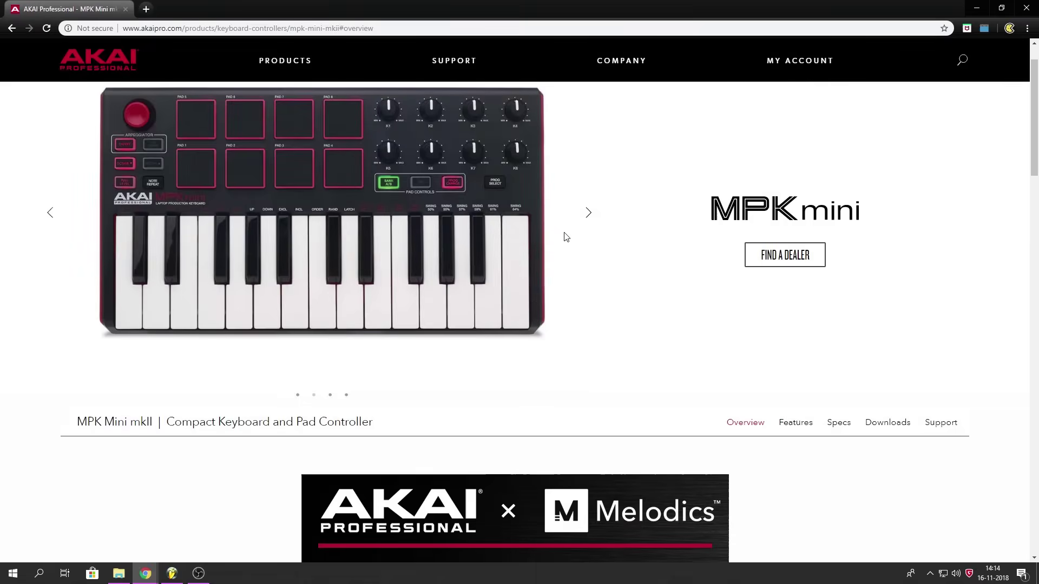
{"action": "scroll", "coordinate": [565, 233], "scroll_direction": "down", "scroll_amount": 20}
{"action": "scroll", "coordinate": [598, 246], "scroll_direction": "up", "scroll_amount": 12}
{"action": "scroll", "coordinate": [598, 246], "scroll_direction": "up", "scroll_amount": 10}
{"action": "scroll", "coordinate": [715, 249], "scroll_direction": "up", "scroll_amount": 9}
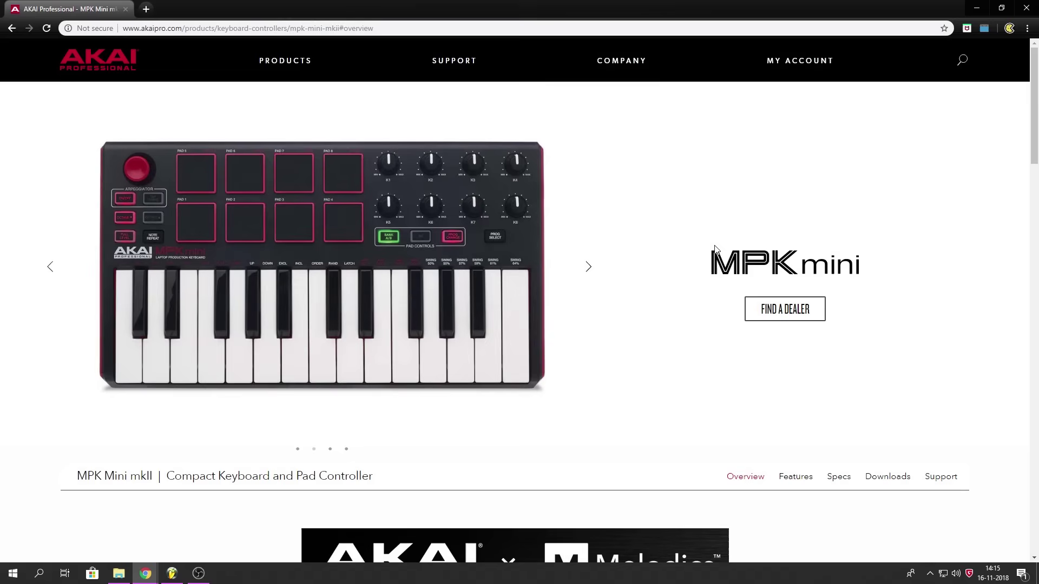
Show the Downloads section listing firmware and the PC/Mac Editor v1.0.5 downloads.
{"action": "left_click", "coordinate": [886, 477]}
{"action": "scroll", "coordinate": [644, 363], "scroll_direction": "down", "scroll_amount": 6}
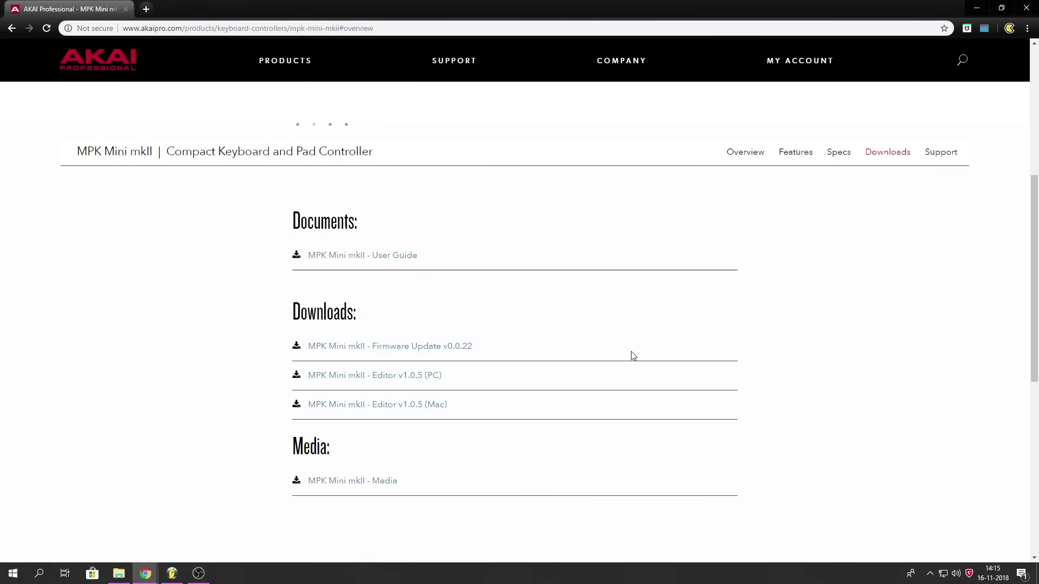
{"action": "scroll", "coordinate": [487, 339], "scroll_direction": "down", "scroll_amount": 1}
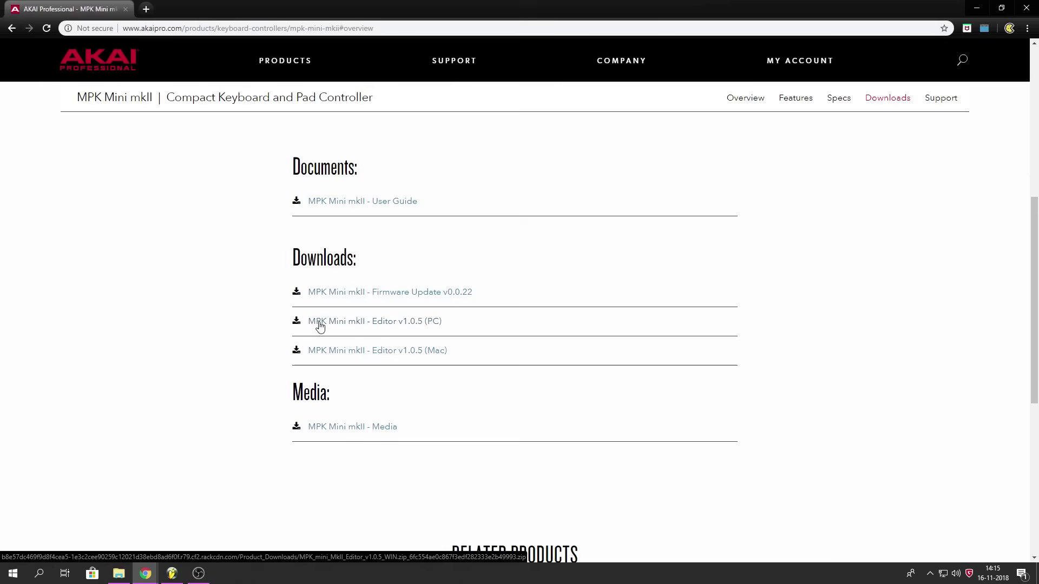
Download the MPK Mini mkII Editor v1.0.5 (PC) zip and open it from the desktop, accepting the security warning.
{"action": "left_click", "coordinate": [405, 324]}
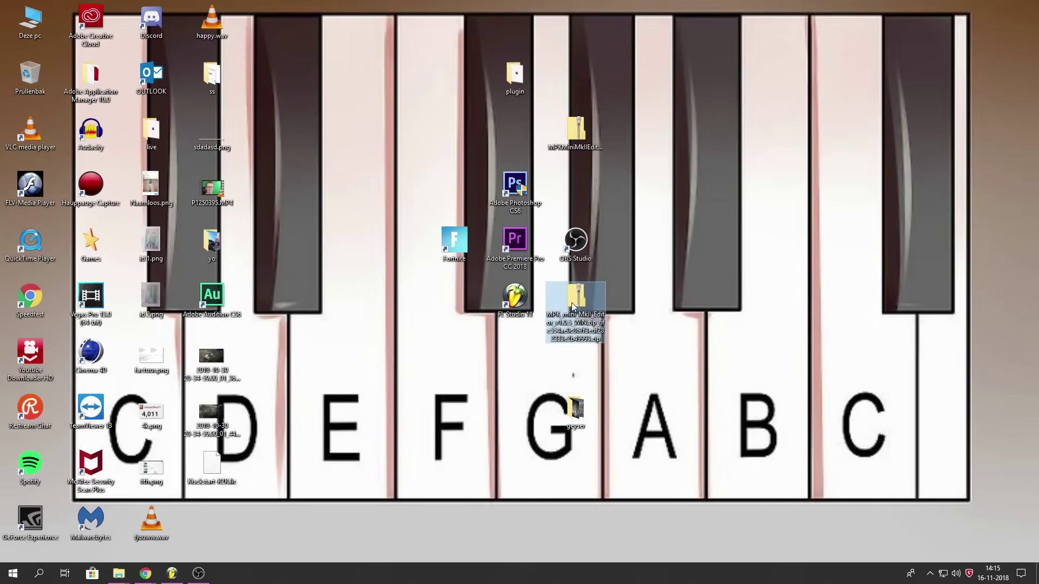
{"action": "right_click", "coordinate": [571, 303]}
{"action": "double_click", "coordinate": [567, 303]}
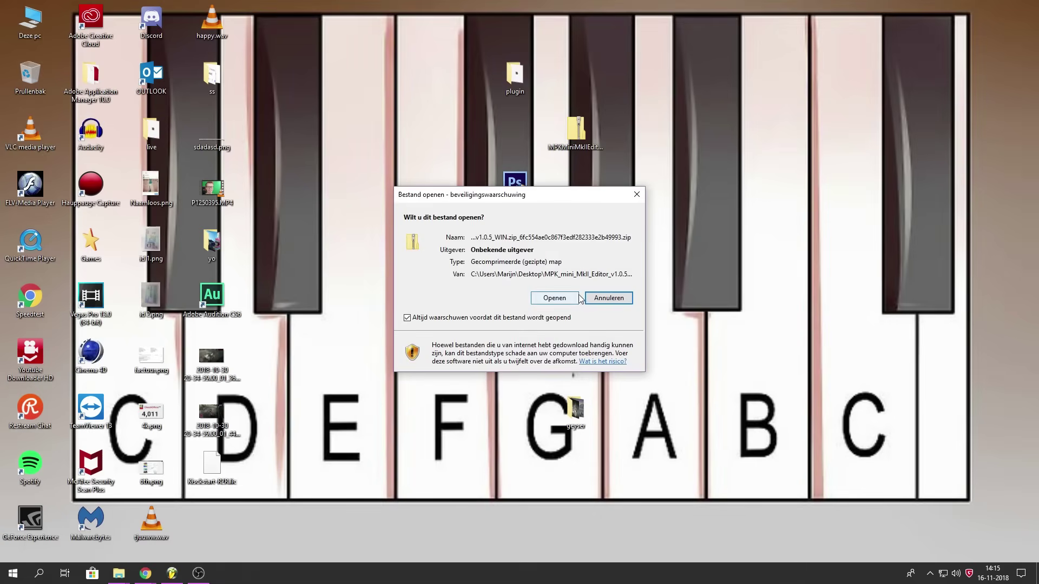
{"action": "left_click", "coordinate": [573, 298]}
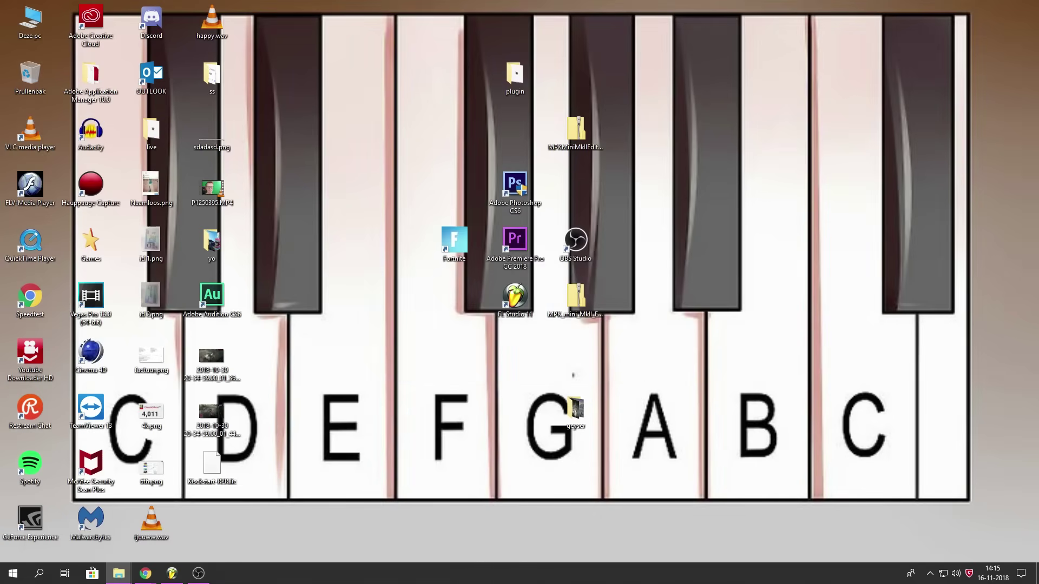